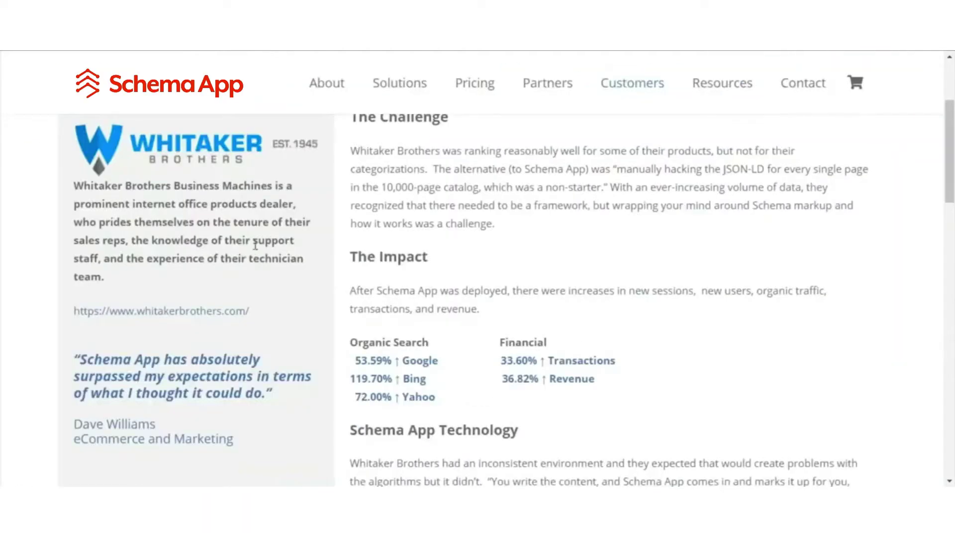
pyautogui.scroll(2, 255, 245)
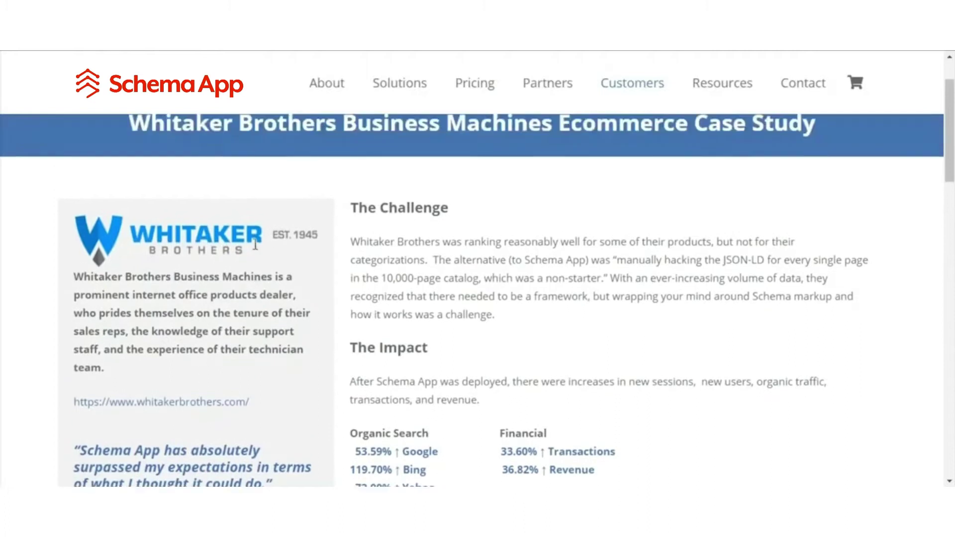
pyautogui.scroll(1, 256, 245)
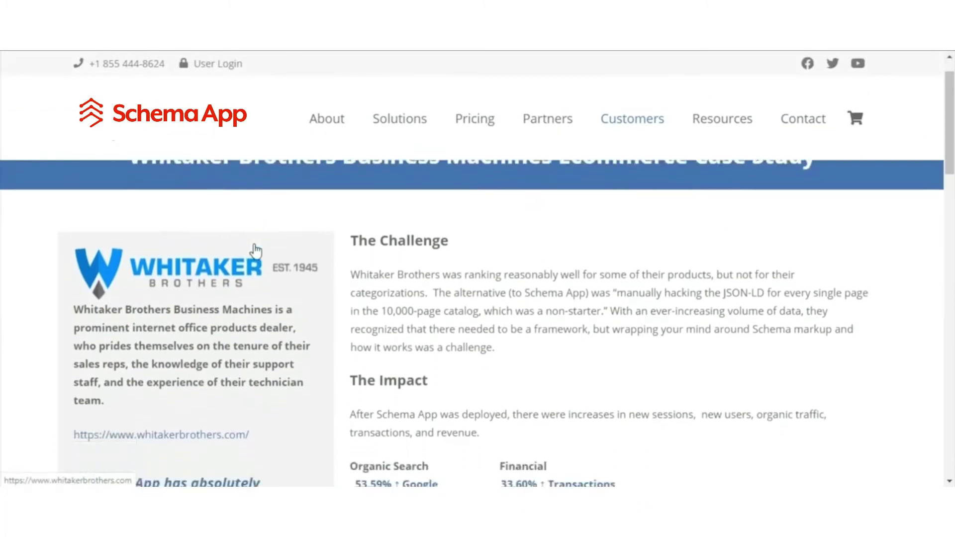
pyautogui.scroll(-5, 255, 245)
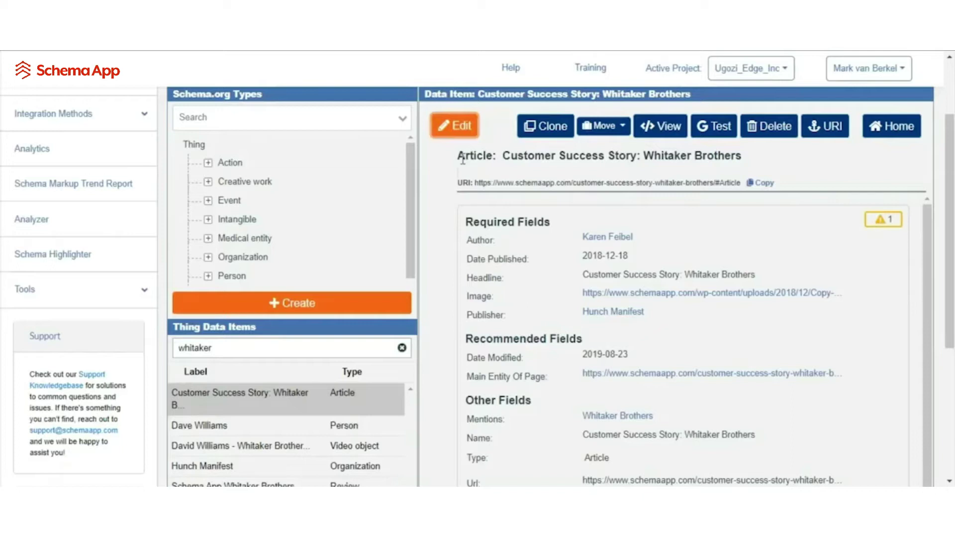
# Step: Edit the Whitaker Brothers customer success story article and create a new Review data item named "Whitaker Brothers Review" for its Review property
pyautogui.click(455, 127)
pyautogui.scroll(-2, 458, 331)
pyautogui.scroll(-10, 457, 332)
pyautogui.scroll(-10, 457, 332)
pyautogui.scroll(-1, 517, 361)
pyautogui.click(598, 380)
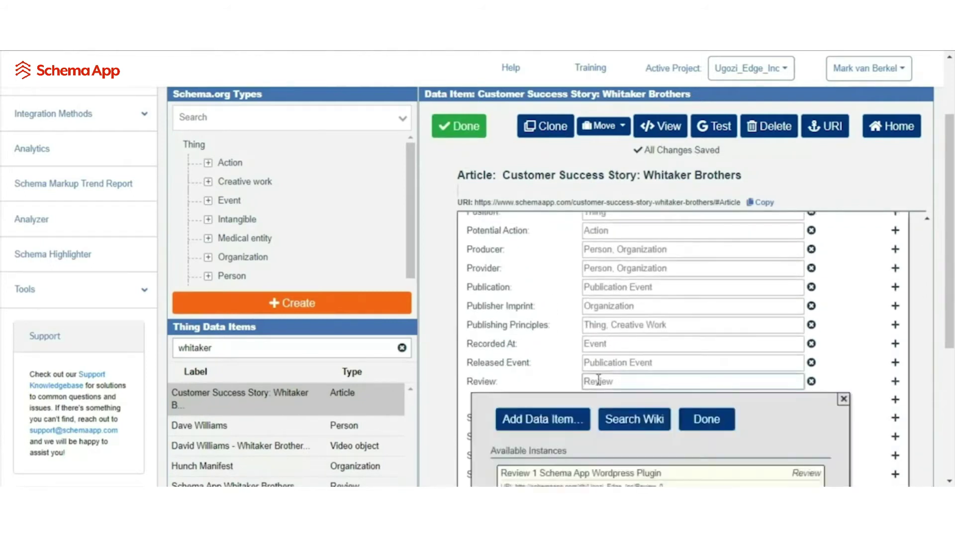
pyautogui.write('Whitaker Br')
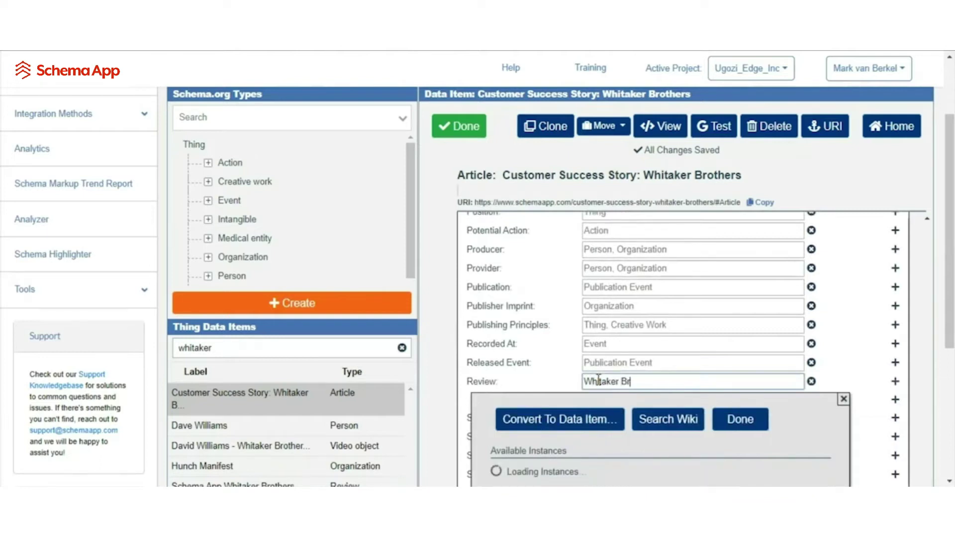
pyautogui.write('others Review')
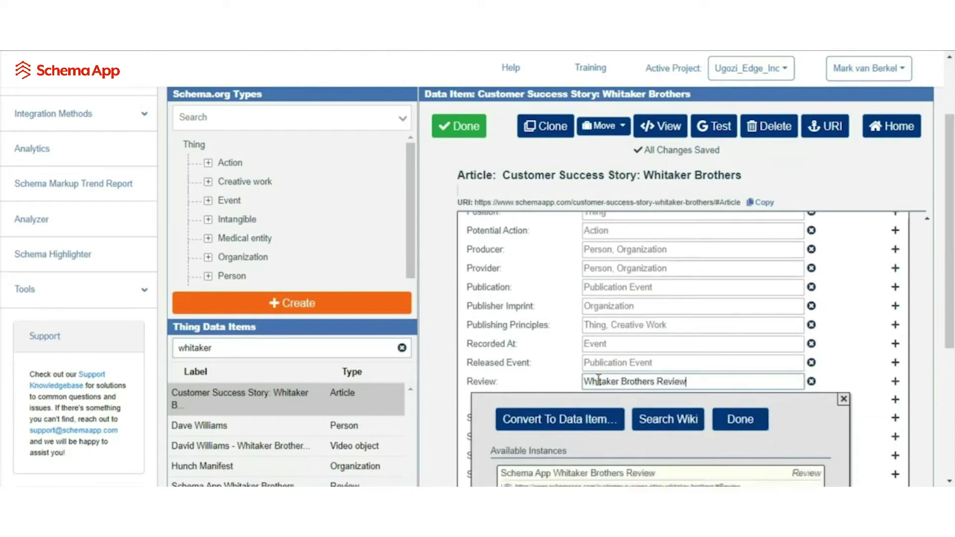
pyautogui.click(571, 421)
pyautogui.scroll(-2, 719, 391)
pyautogui.click(820, 381)
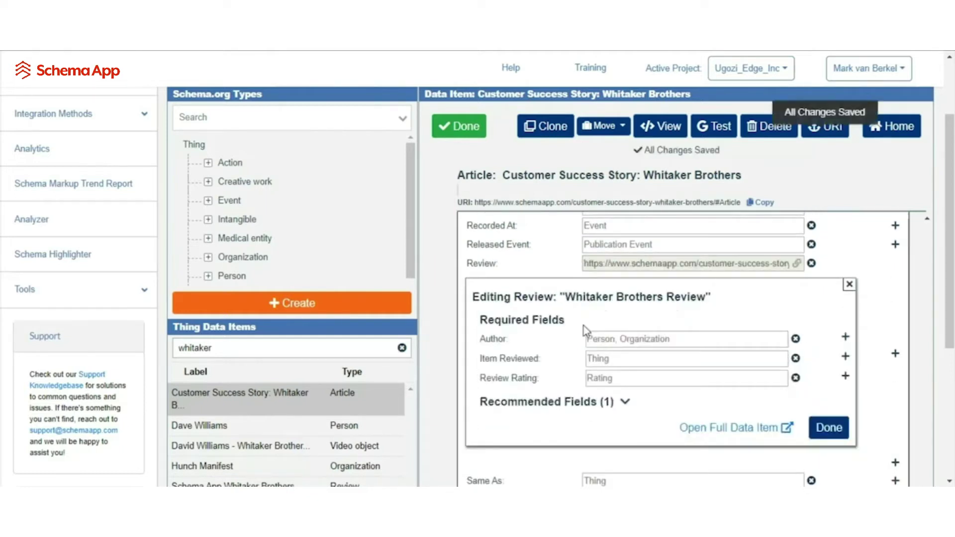
# Step: Copy the reviewer's name from the case study page into the review's Author and create it as a new Person data item
pyautogui.click(624, 403)
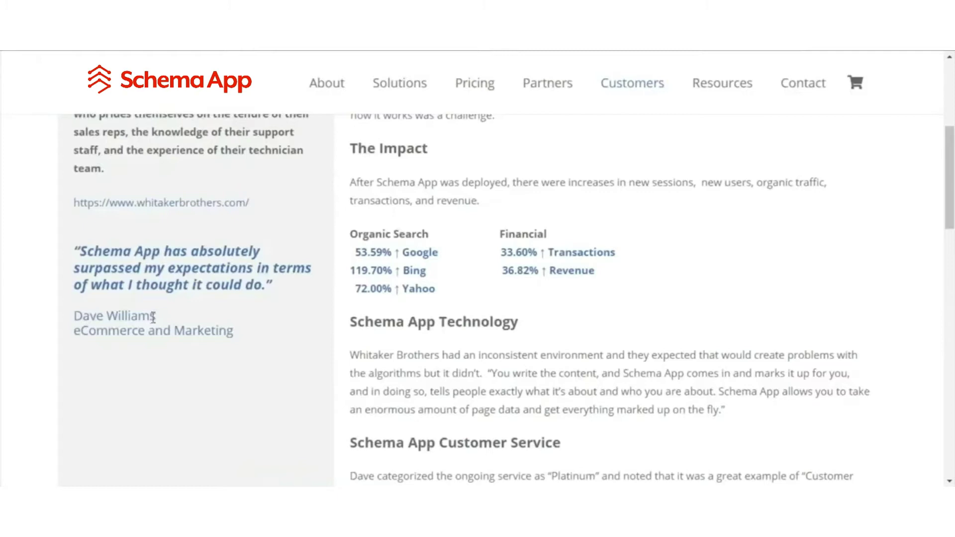
pyautogui.tripleClick(152, 317)
pyautogui.hotkey('ctrl', 'c')
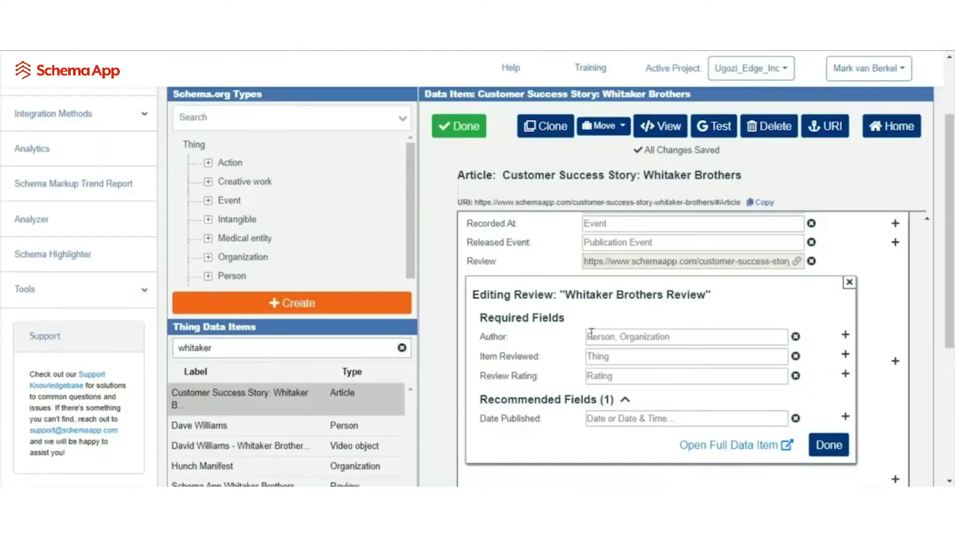
pyautogui.click(605, 339)
pyautogui.hotkey('ctrl', 'v')
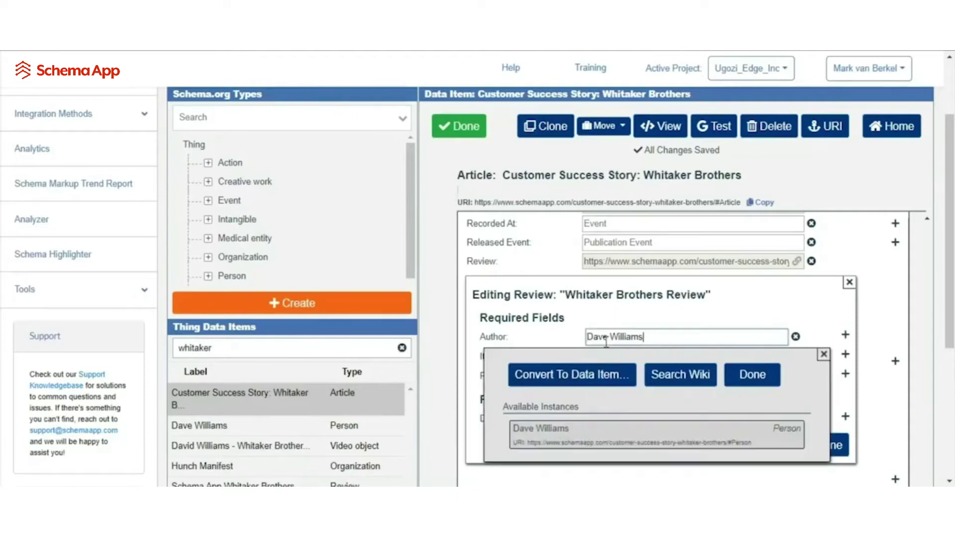
pyautogui.click(622, 377)
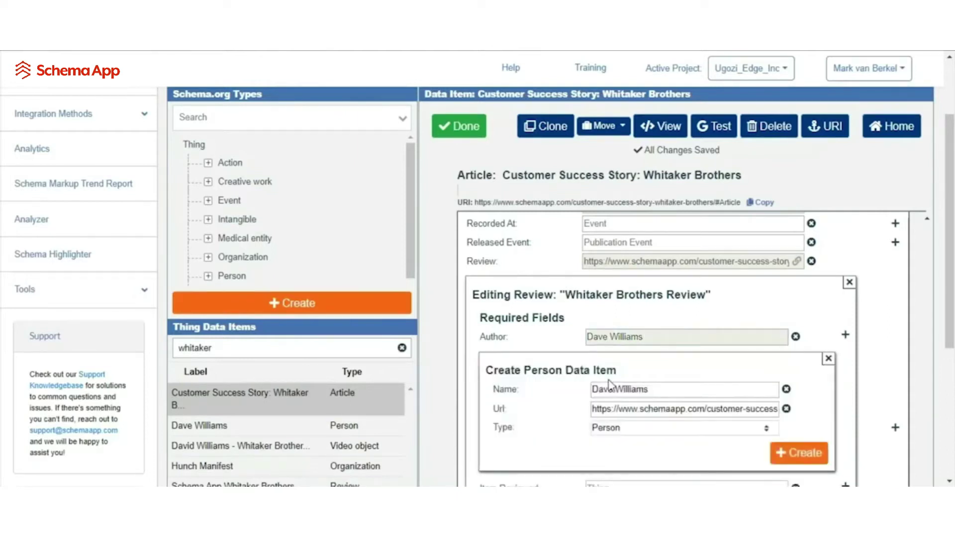
pyautogui.click(776, 450)
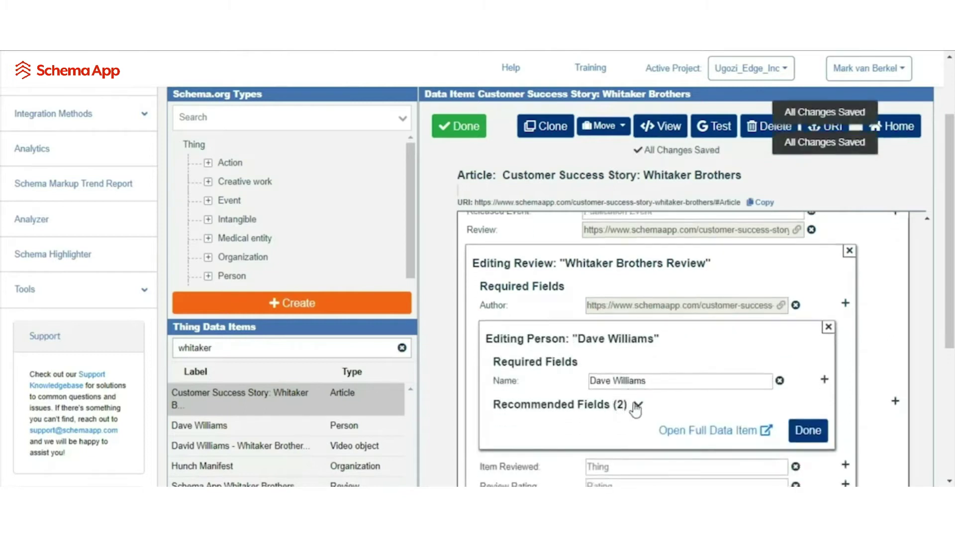
# Step: Set the author's description to "eCommerce and Marketing", copied from the case study page, and finish editing the person
pyautogui.click(638, 405)
pyautogui.scroll(-1, 557, 384)
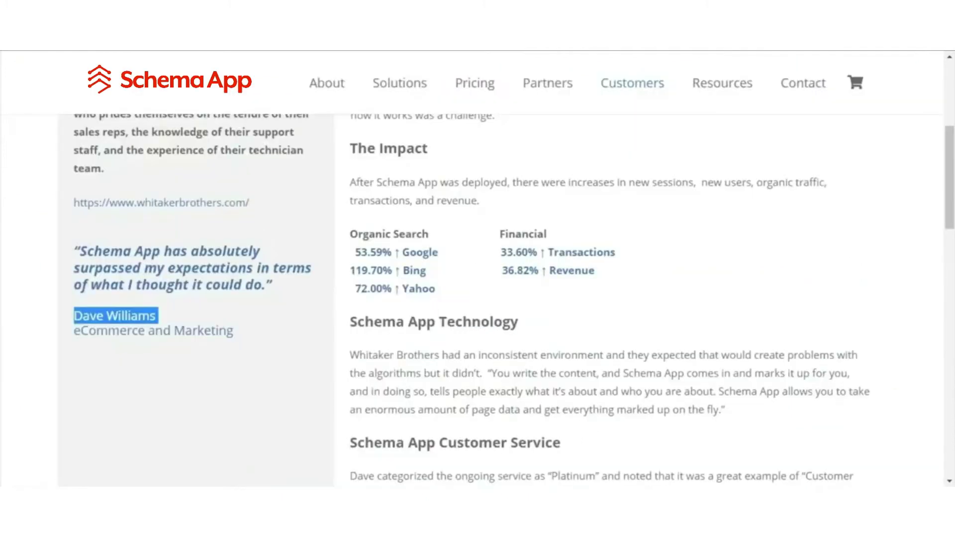
pyautogui.tripleClick(220, 331)
pyautogui.hotkey('ctrl', 'c')
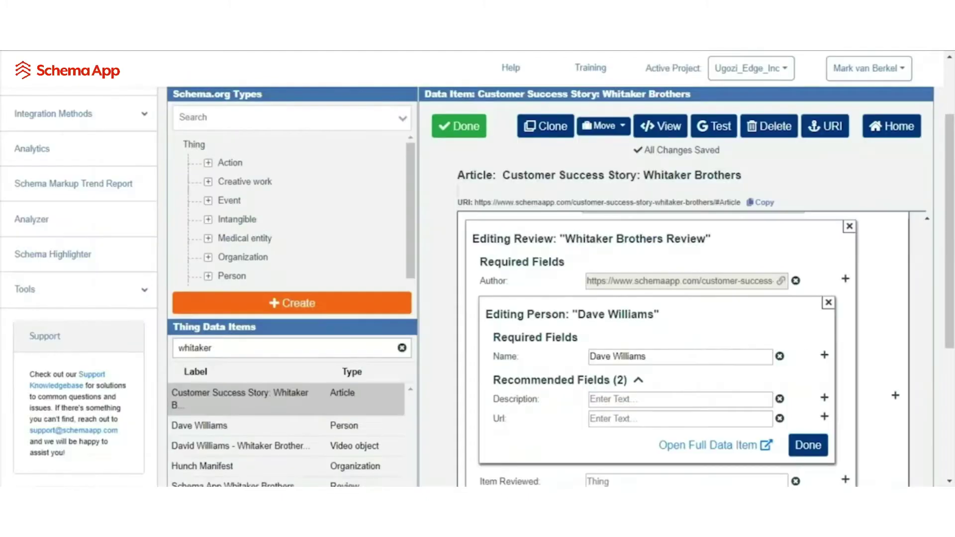
pyautogui.click(603, 400)
pyautogui.hotkey('ctrl', 'v')
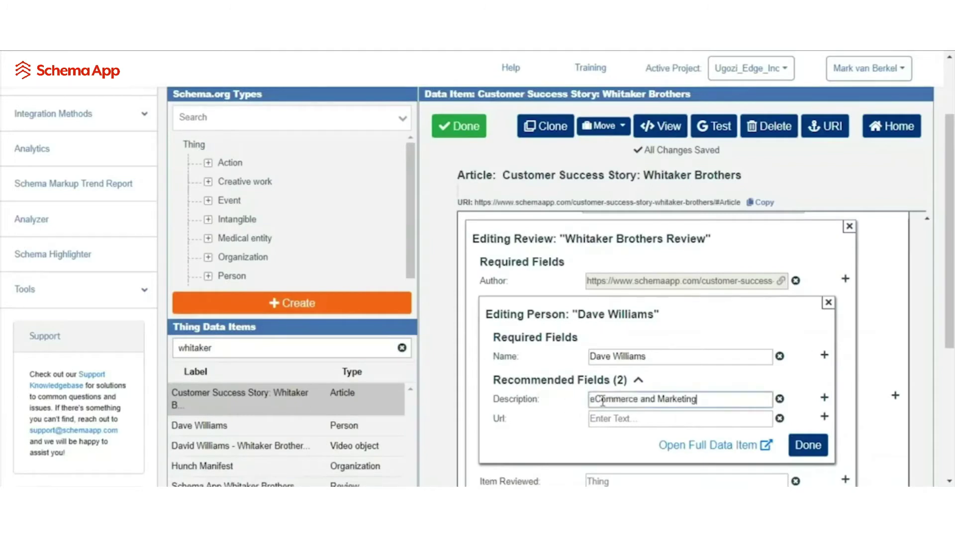
pyautogui.click(811, 445)
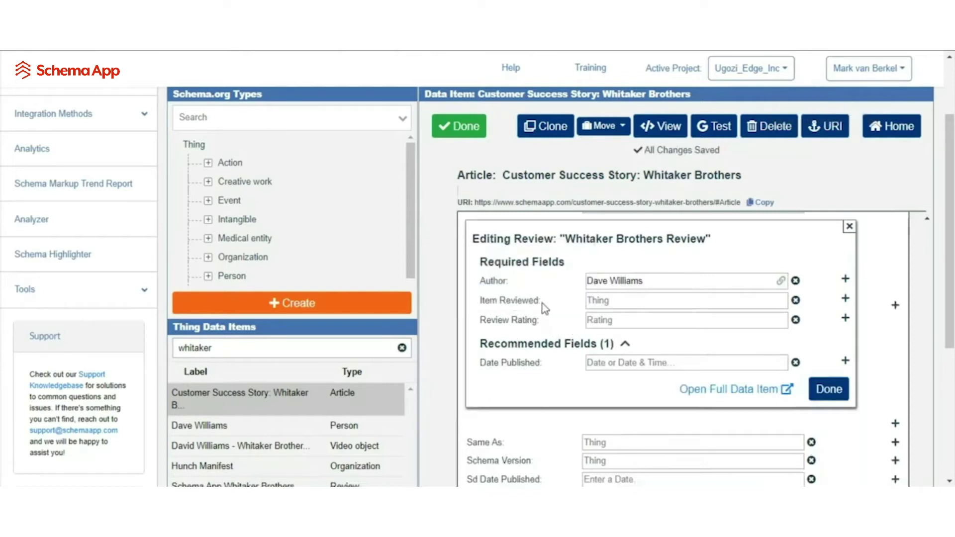
# Step: Link the review's Item Reviewed to the existing "Schema App" Product data item, searching the available instances for "schema app"
pyautogui.moveTo(520, 301)
pyautogui.click(609, 301)
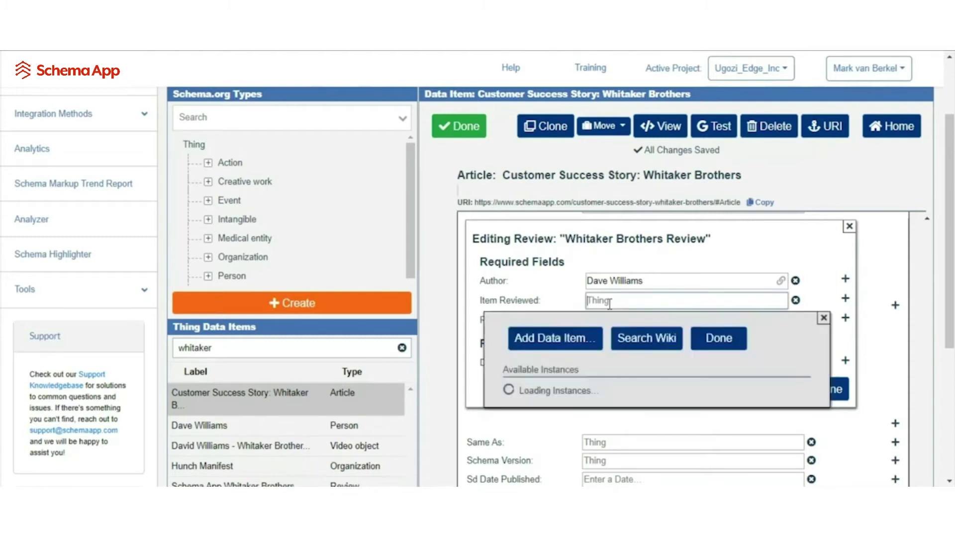
pyautogui.write('schema')
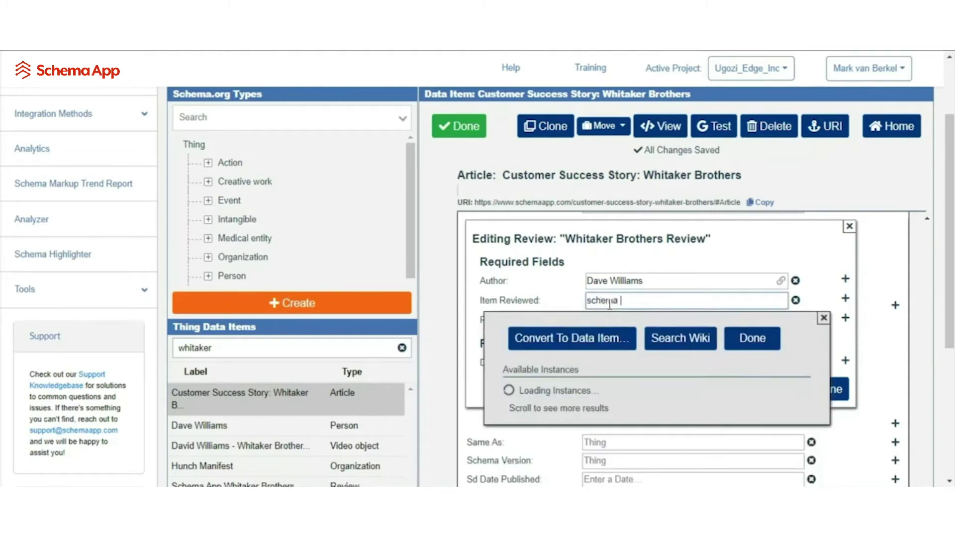
pyautogui.write(' app')
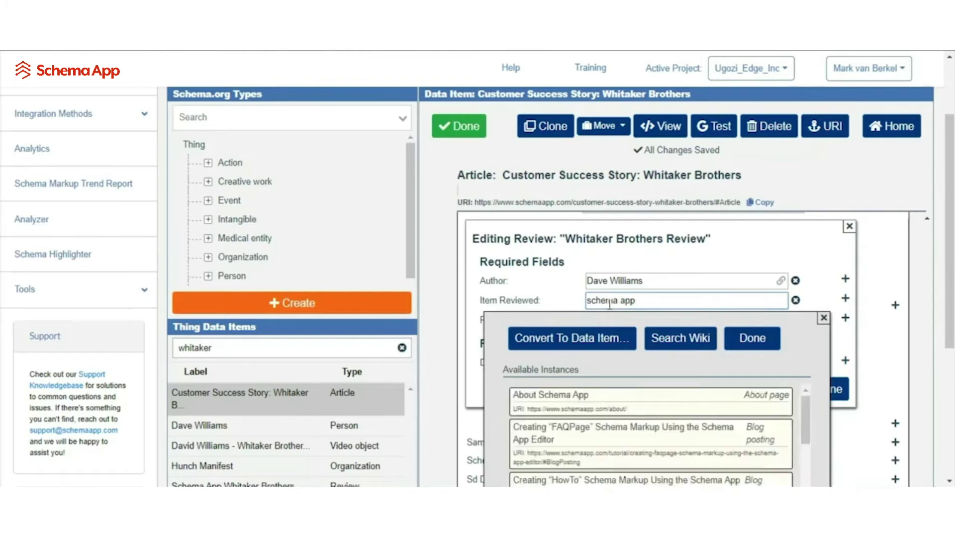
pyautogui.scroll(-3, 669, 388)
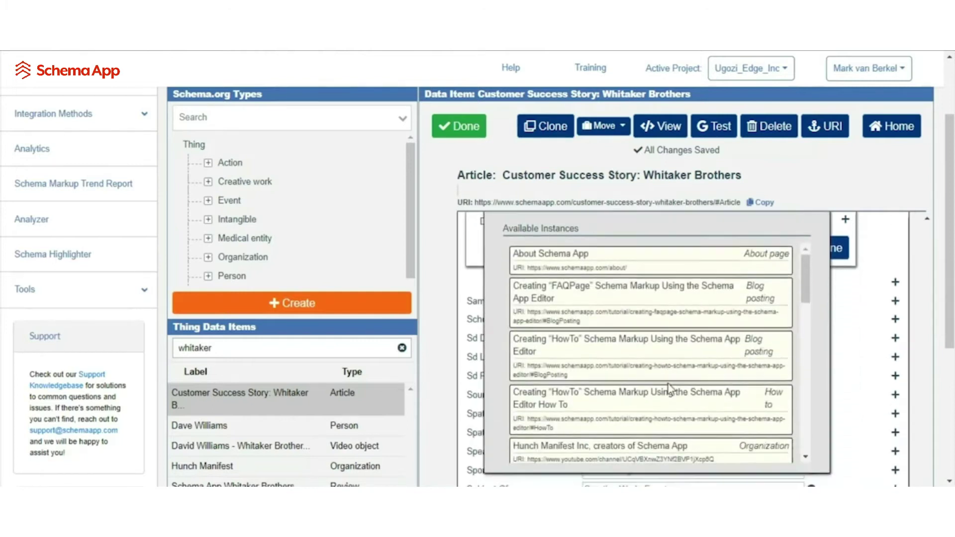
pyautogui.scroll(-5, 669, 388)
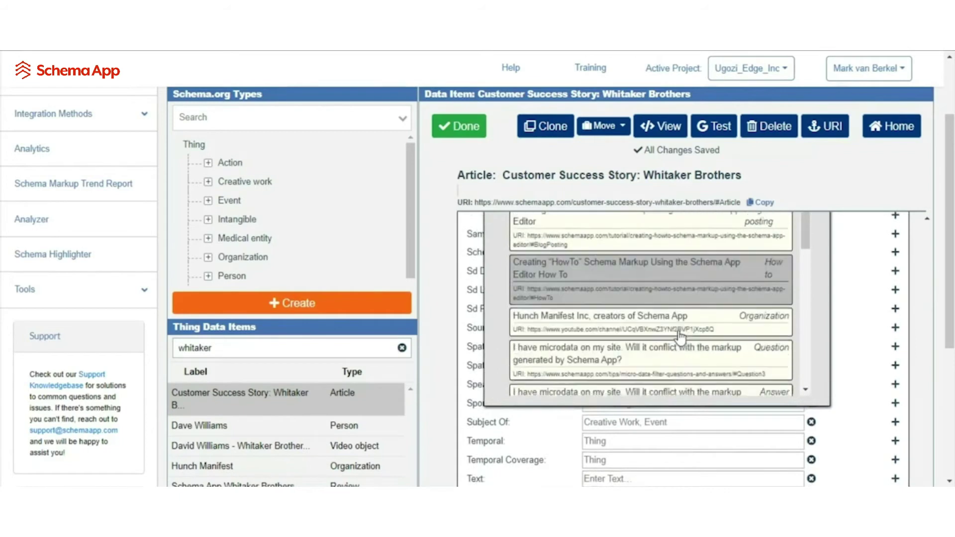
pyautogui.scroll(-8, 679, 337)
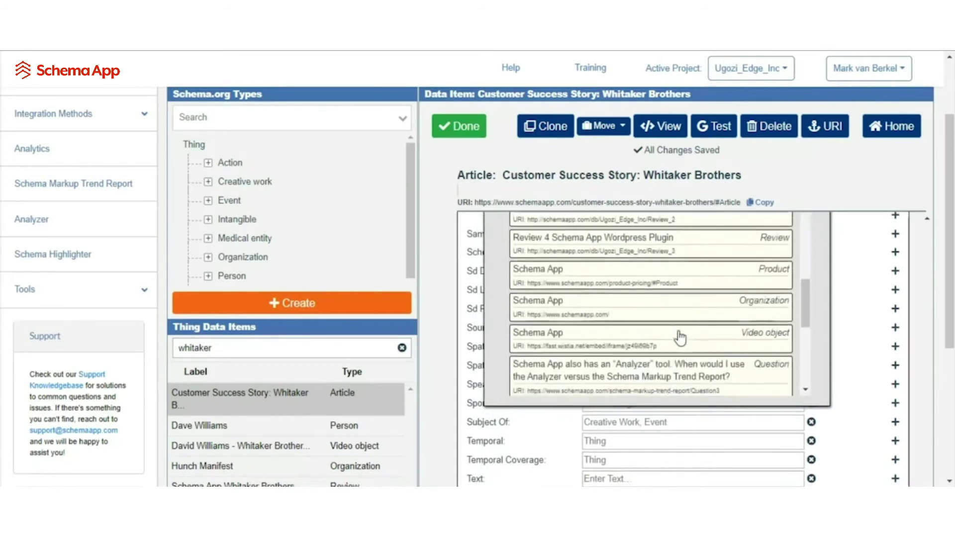
pyautogui.click(668, 278)
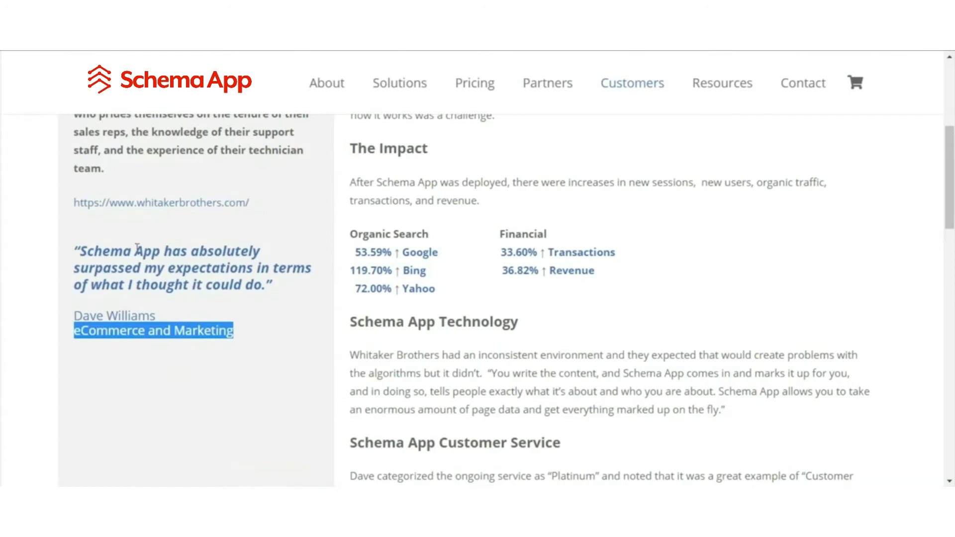
# Step: Open the full data item of the Whitaker Brothers Review for editing
pyautogui.click(243, 336)
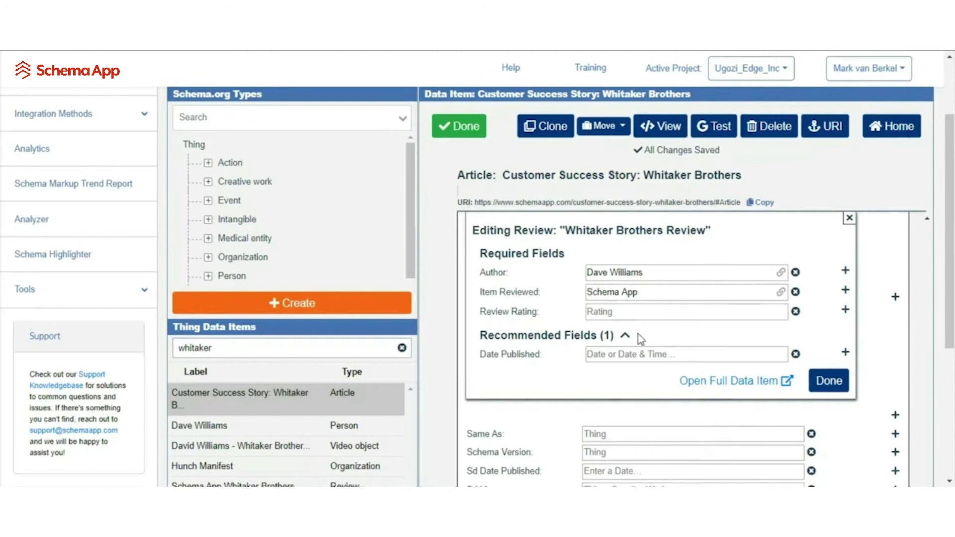
pyautogui.click(745, 382)
pyautogui.click(745, 387)
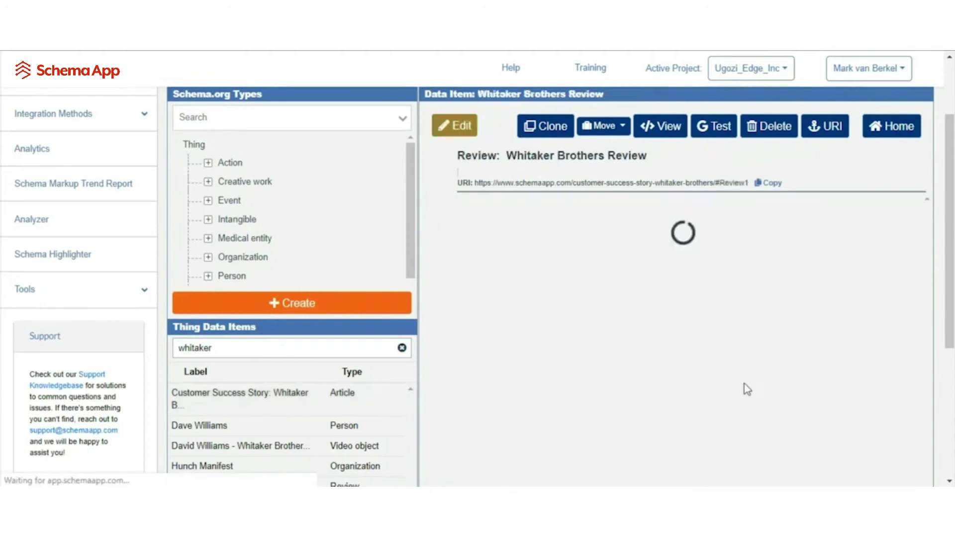
pyautogui.click(466, 130)
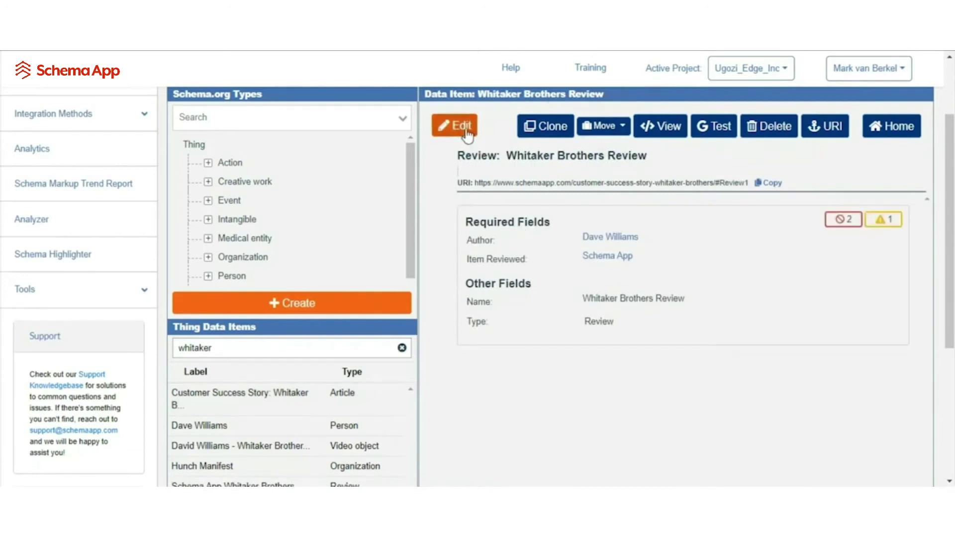
# Step: Set the Review Body to the case study quote "Schema App has absolutely surpassed my expectations in terms of what I thought it could do."
pyautogui.scroll(-5, 461, 268)
pyautogui.scroll(-15, 462, 281)
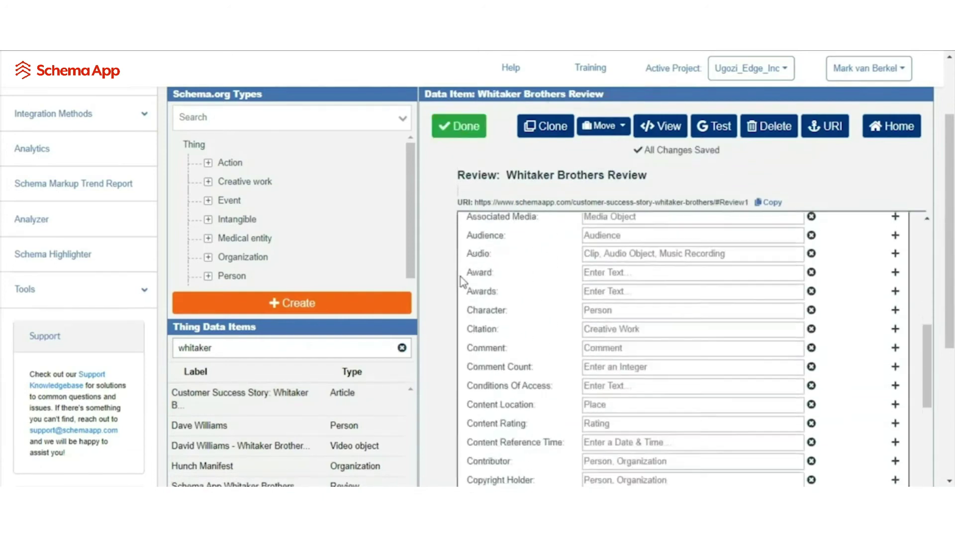
pyautogui.scroll(-15, 463, 282)
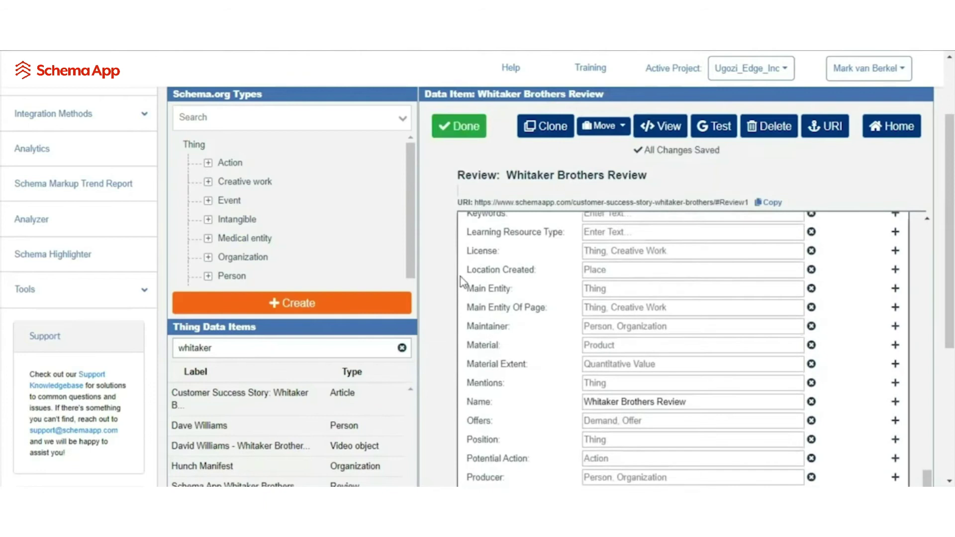
pyautogui.scroll(-2, 463, 281)
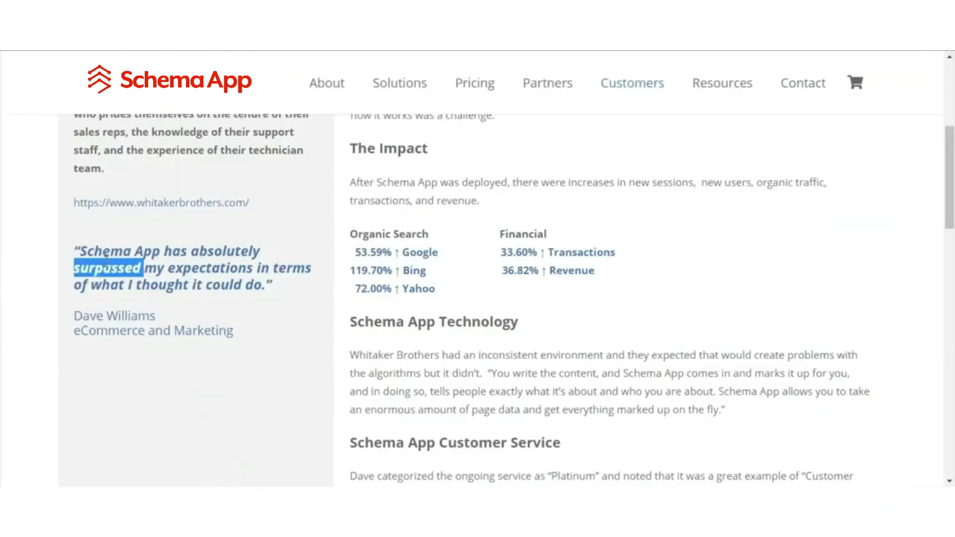
pyautogui.tripleClick(105, 261)
pyautogui.hotkey('ctrl', 'c')
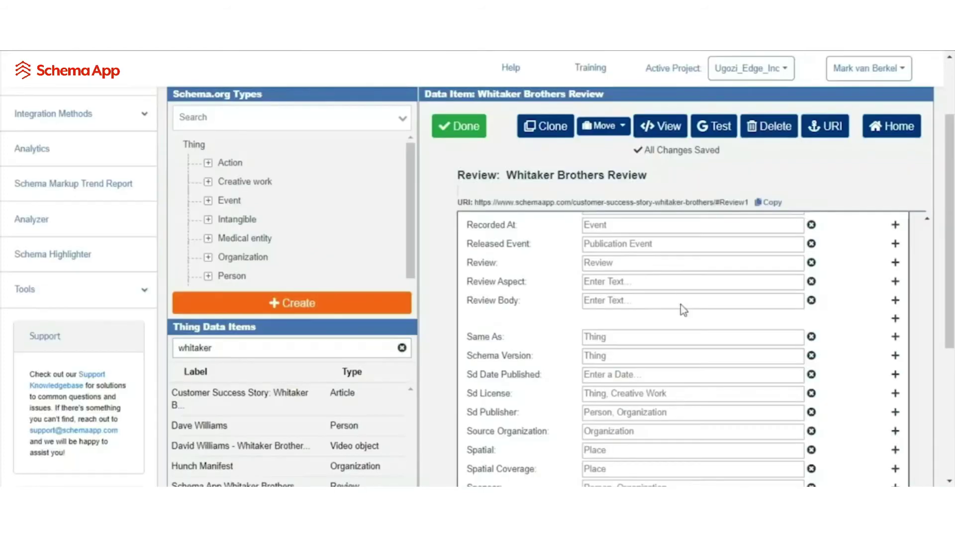
pyautogui.click(677, 299)
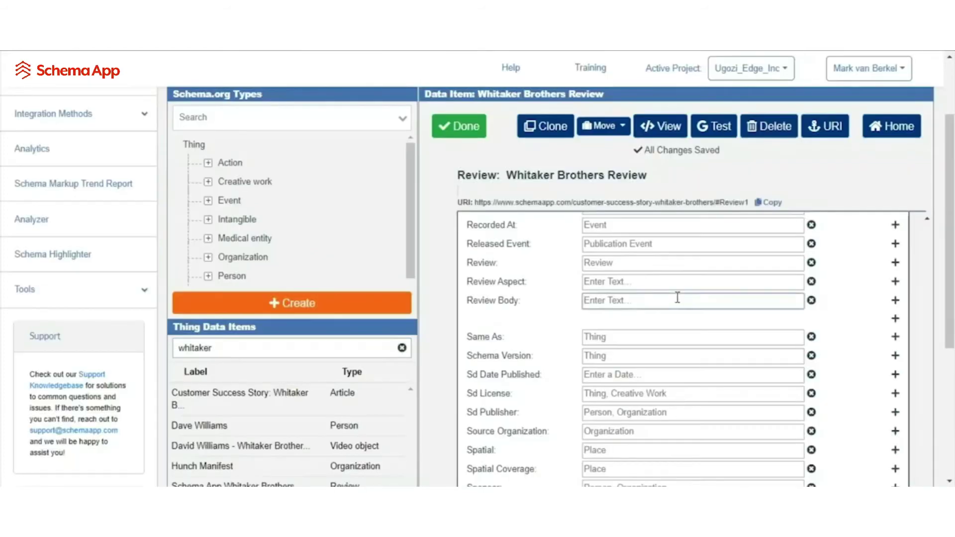
pyautogui.hotkey('ctrl', 'v')
pyautogui.click(478, 126)
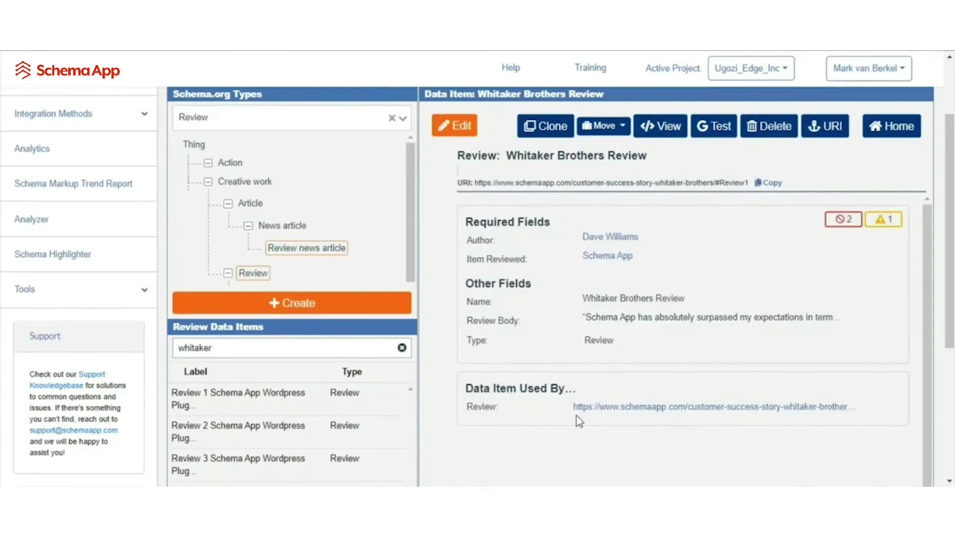
# Step: Open the article that uses the review to check its Review field, and view the tutorial page's section on deploying markup
pyautogui.click(613, 411)
pyautogui.scroll(-1, 528, 305)
pyautogui.scroll(-1, 528, 301)
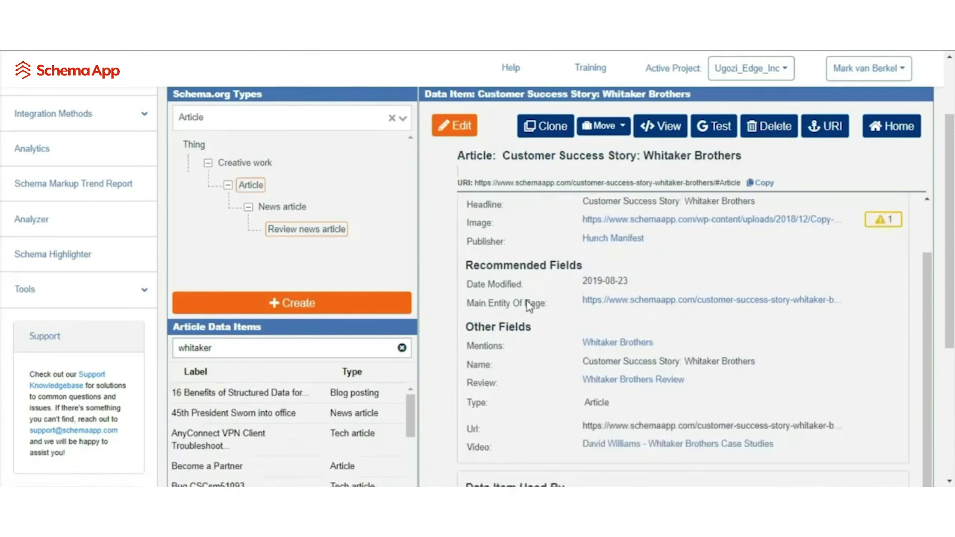
pyautogui.scroll(2, 529, 303)
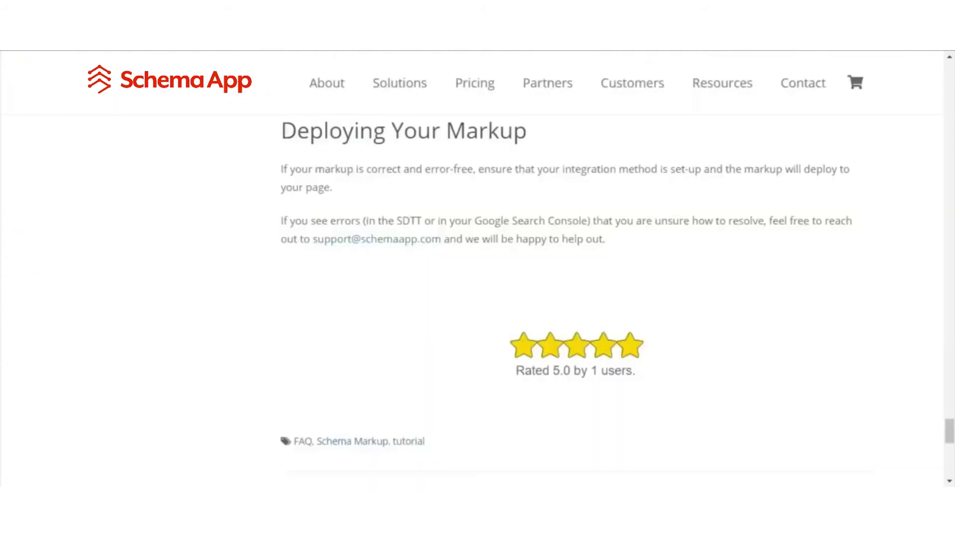
pyautogui.scroll(1, 350, 201)
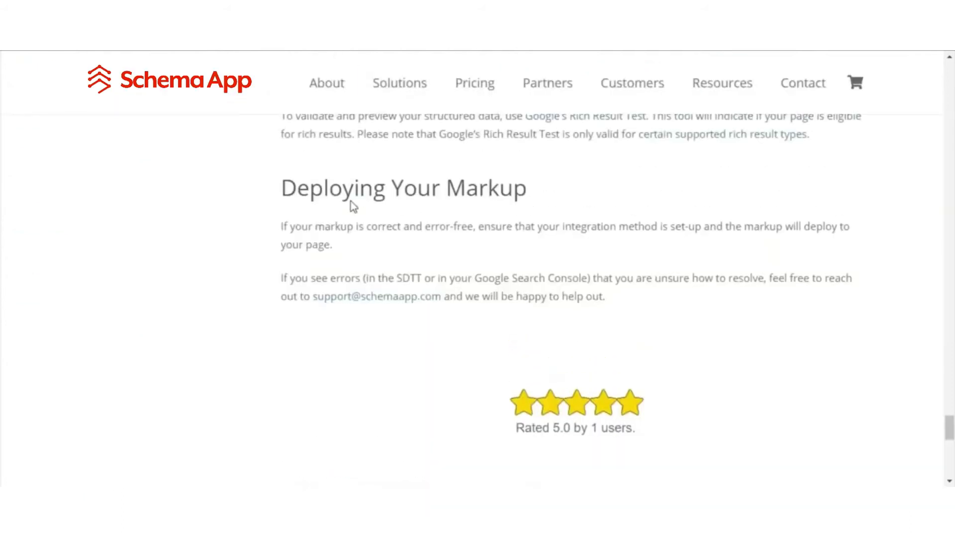
# Step: View the tutorial page's user rating and open the "Creating “FAQPage” Schema Markup Using the Schema App Editor" blog posting for editing
pyautogui.scroll(-1, 350, 201)
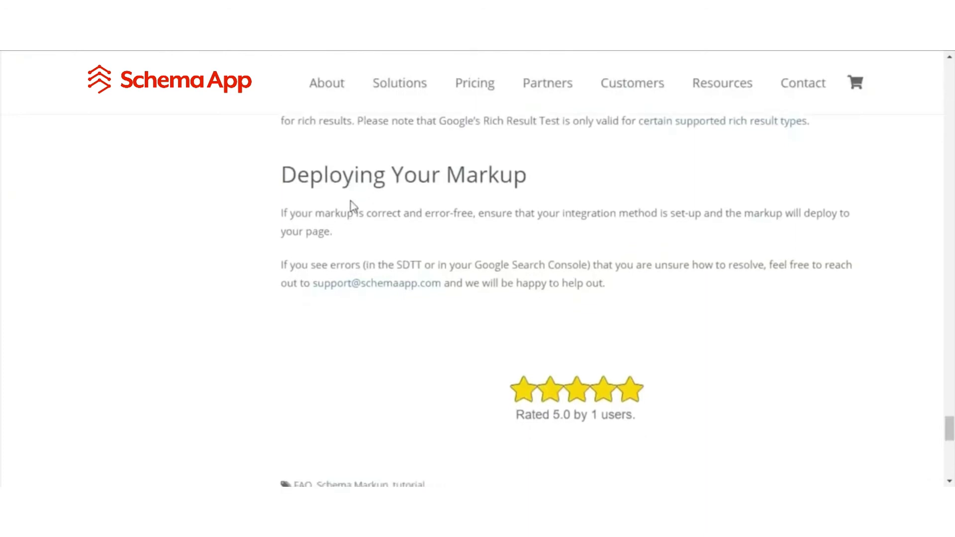
pyautogui.scroll(-1, 441, 326)
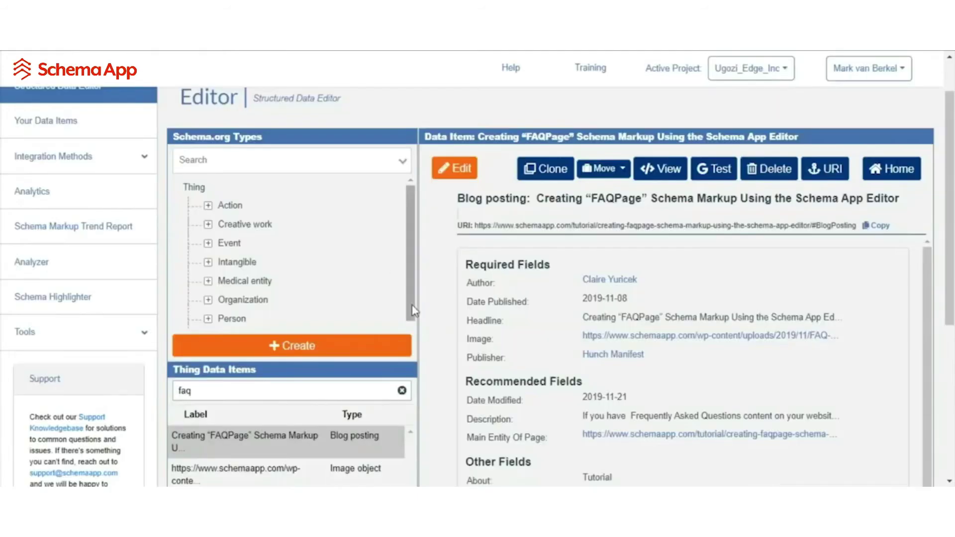
pyautogui.scroll(-1, 383, 269)
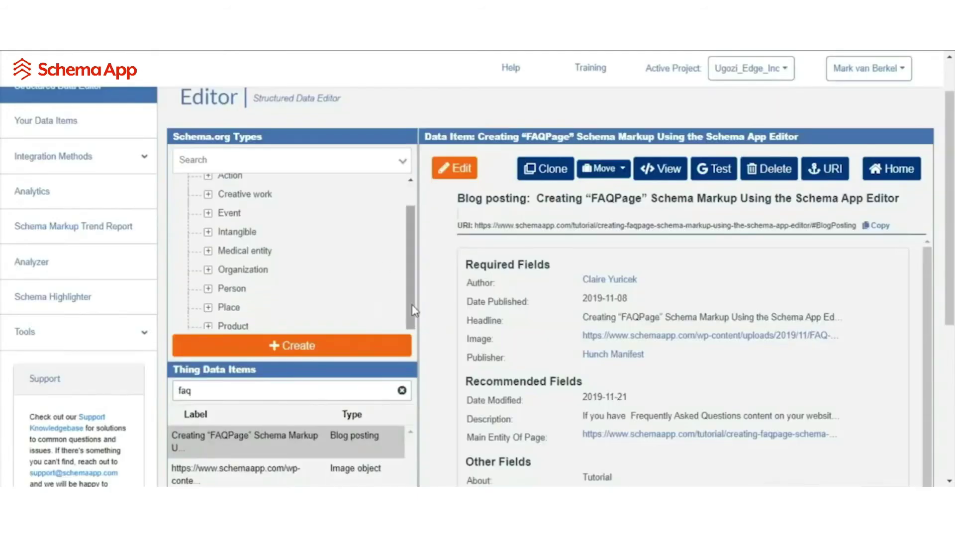
pyautogui.click(460, 177)
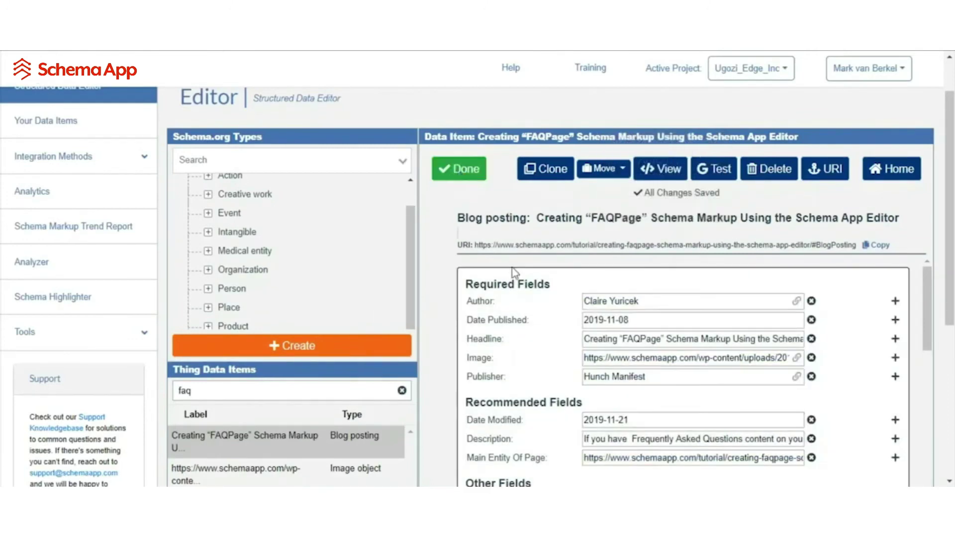
# Step: Create a data item named "FaqPage Agg Rating" of type Aggregate rating for the blog posting's Aggregate Rating field
pyautogui.scroll(-3, 512, 272)
pyautogui.scroll(-5, 514, 272)
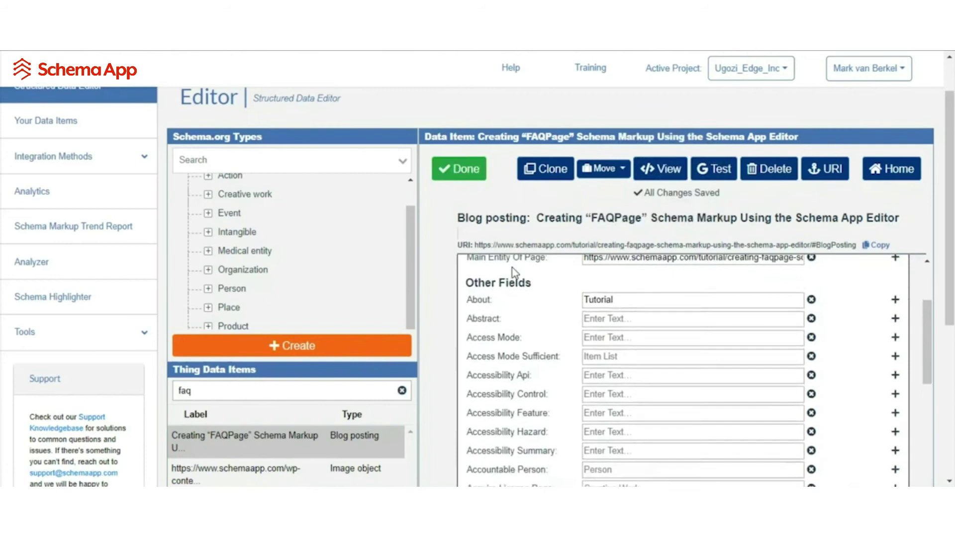
pyautogui.scroll(-4, 514, 425)
pyautogui.scroll(1, 513, 425)
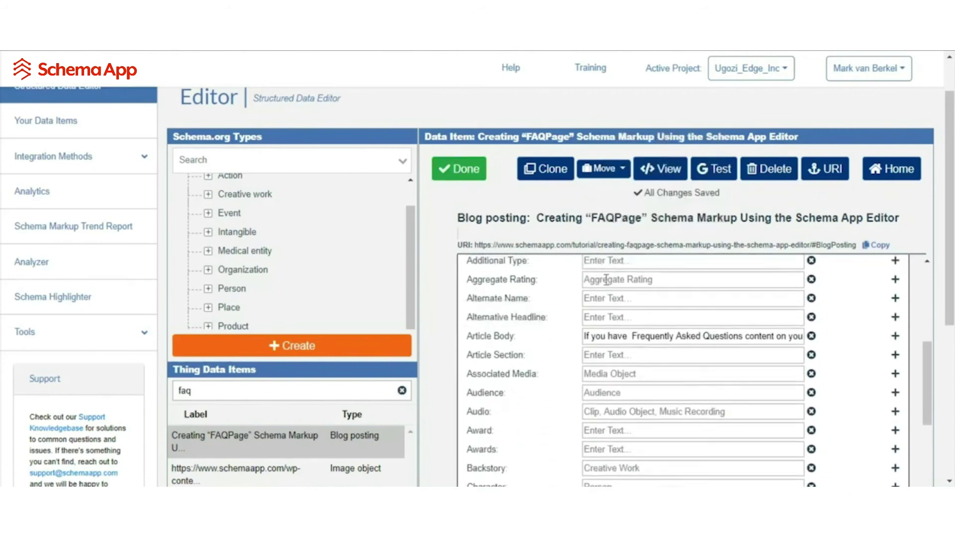
pyautogui.click(605, 280)
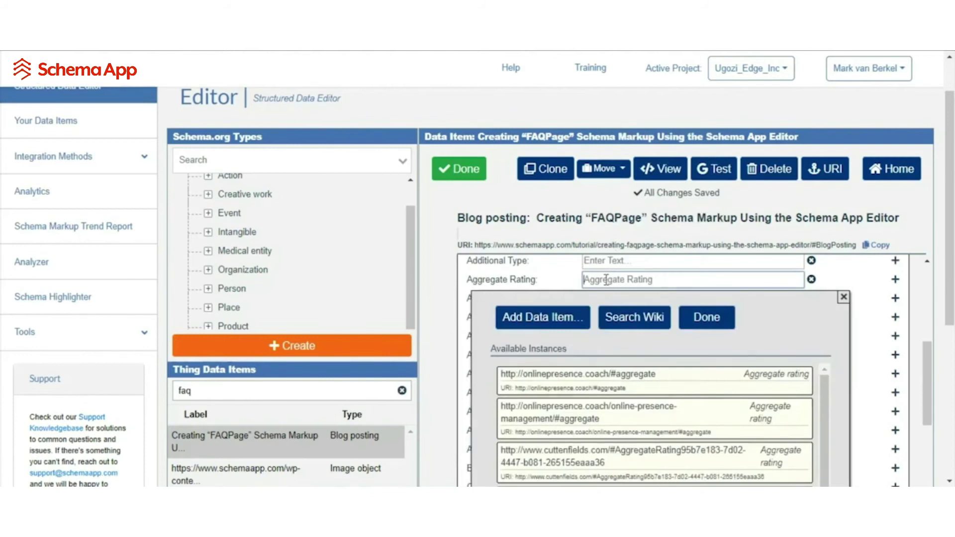
pyautogui.write('FaqPage')
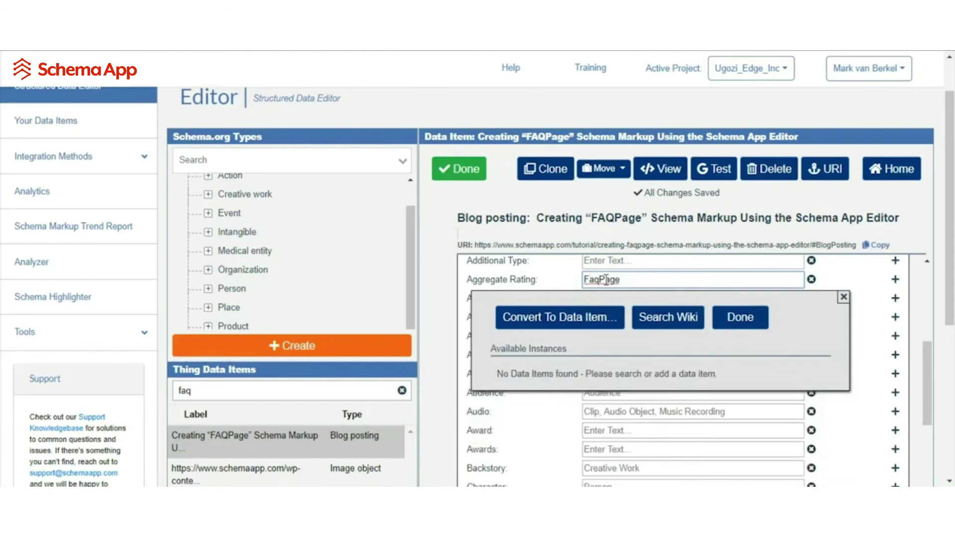
pyautogui.write(' Agg Ratin')
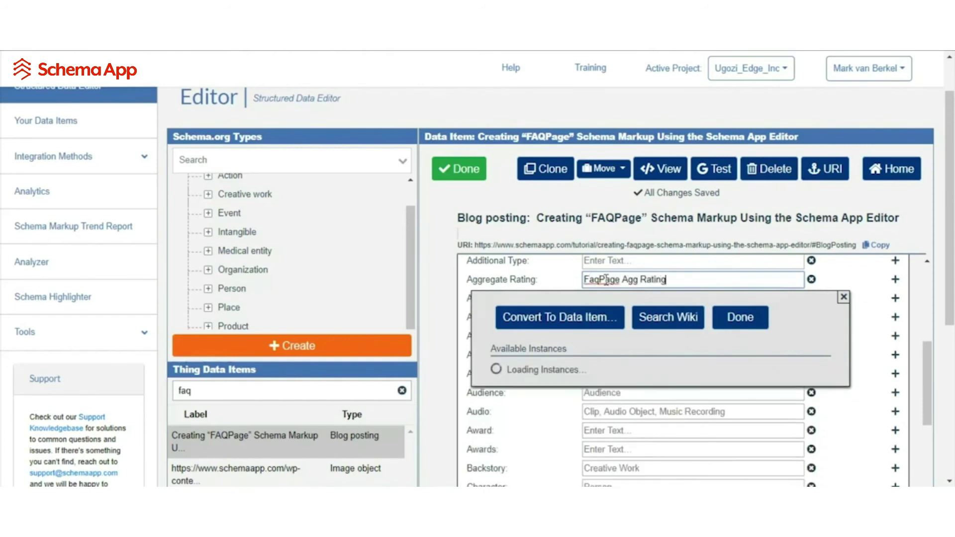
pyautogui.write('g')
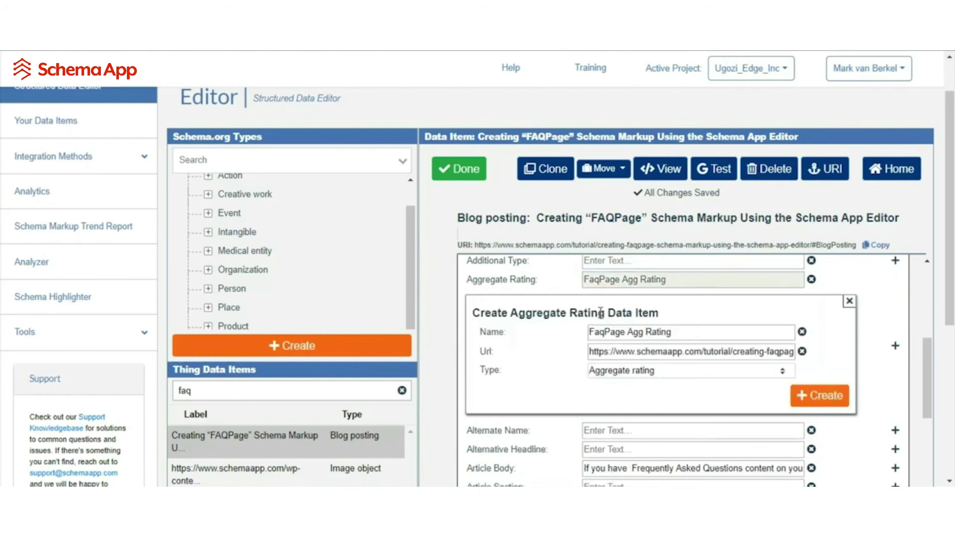
pyautogui.click(819, 395)
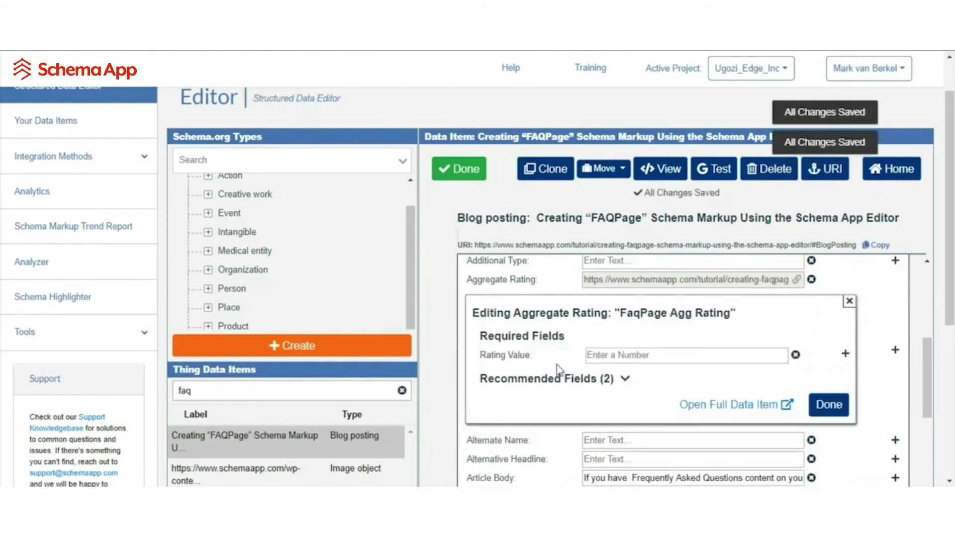
# Step: Try to set the new aggregate rating's Rating Value to 5.0 in the inline editor, with the recommended fields expanded
pyautogui.click(619, 377)
pyautogui.click(612, 356)
pyautogui.write('5')
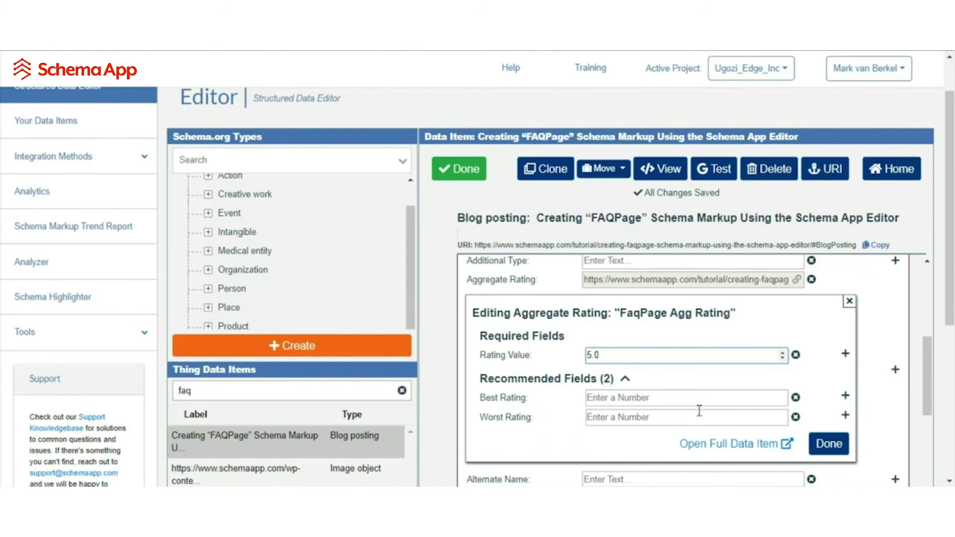
# Step: Open the full FaqPage Agg Rating data item for editing and set its Rating Value to 5.0
pyautogui.click(753, 448)
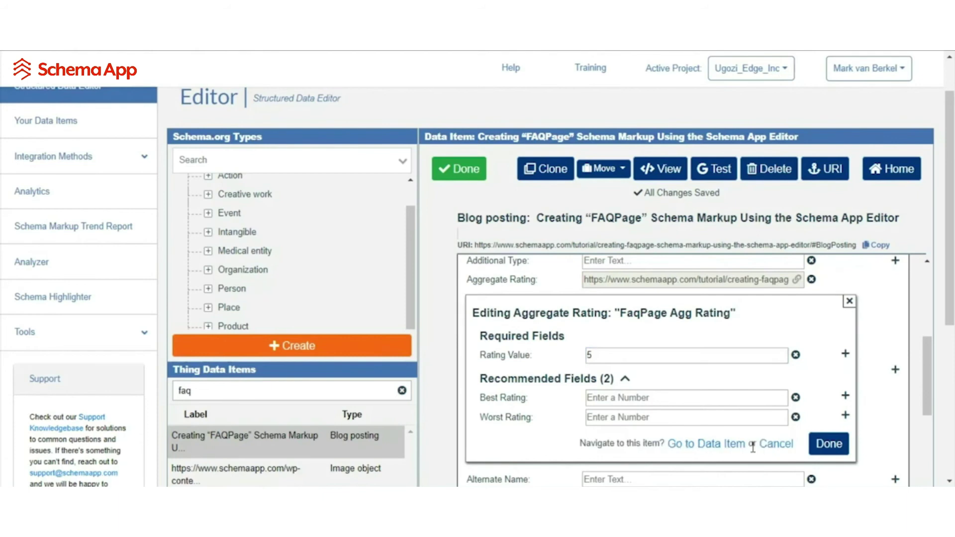
pyautogui.click(737, 445)
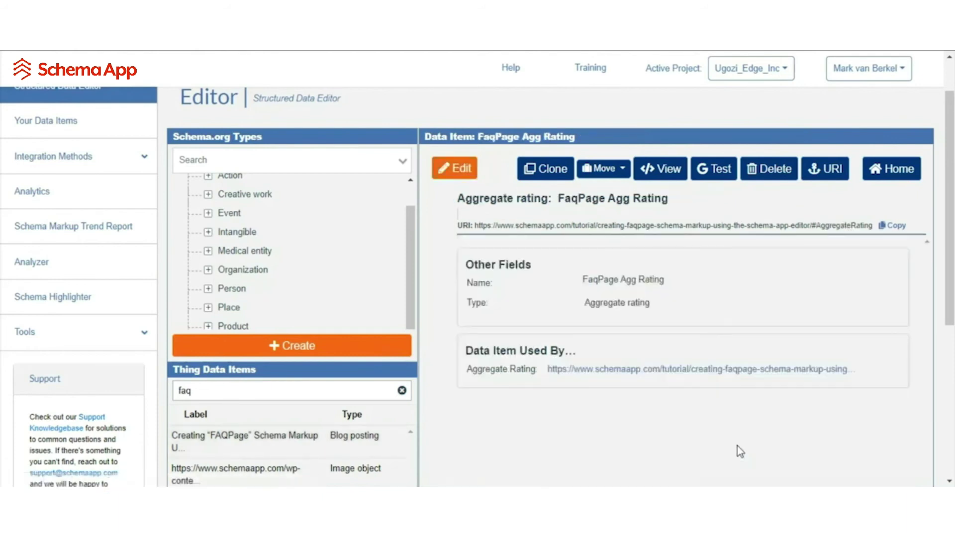
pyautogui.click(454, 168)
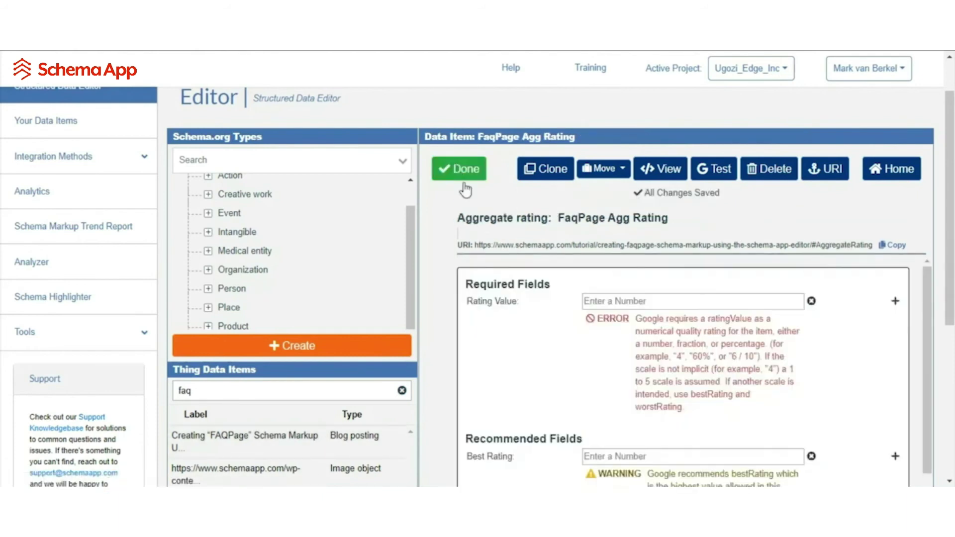
pyautogui.click(609, 295)
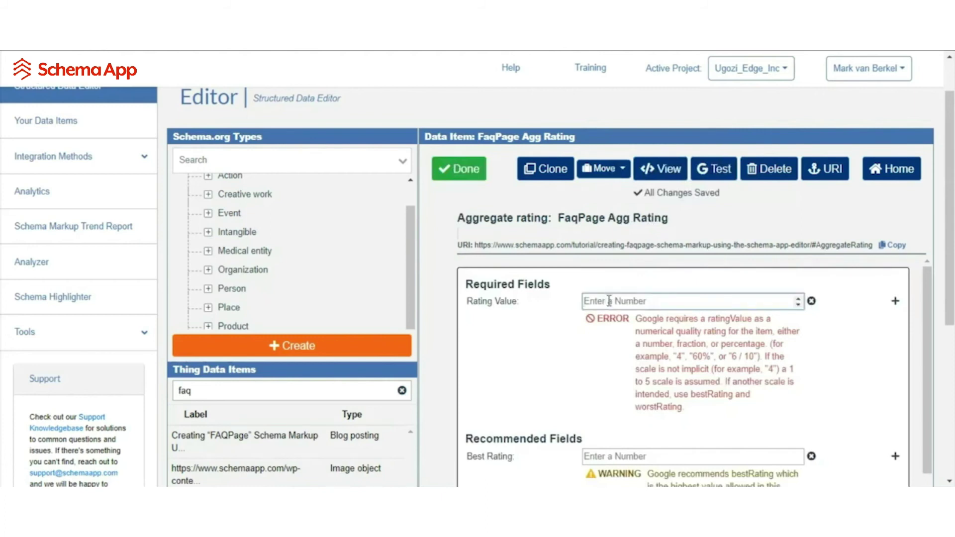
pyautogui.write('5.0')
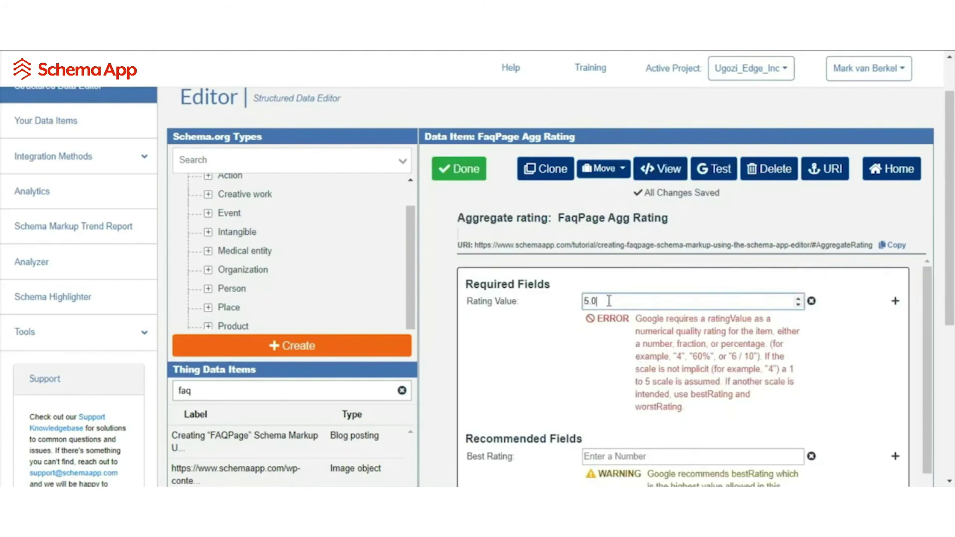
pyautogui.click(536, 351)
# Step: Set the aggregate rating's Rating Count to 1 and finish editing the data item
pyautogui.scroll(-3, 535, 351)
pyautogui.scroll(-7, 536, 352)
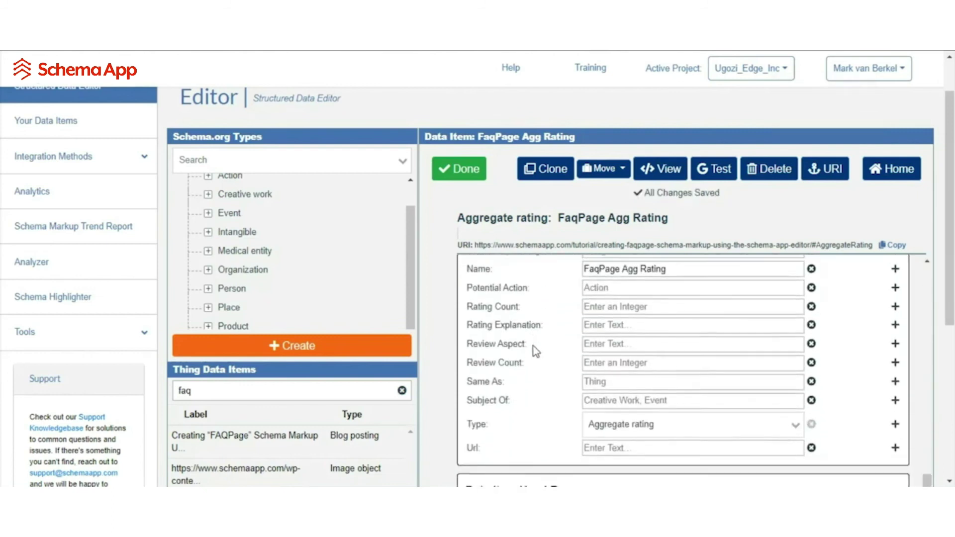
pyautogui.moveTo(498, 306)
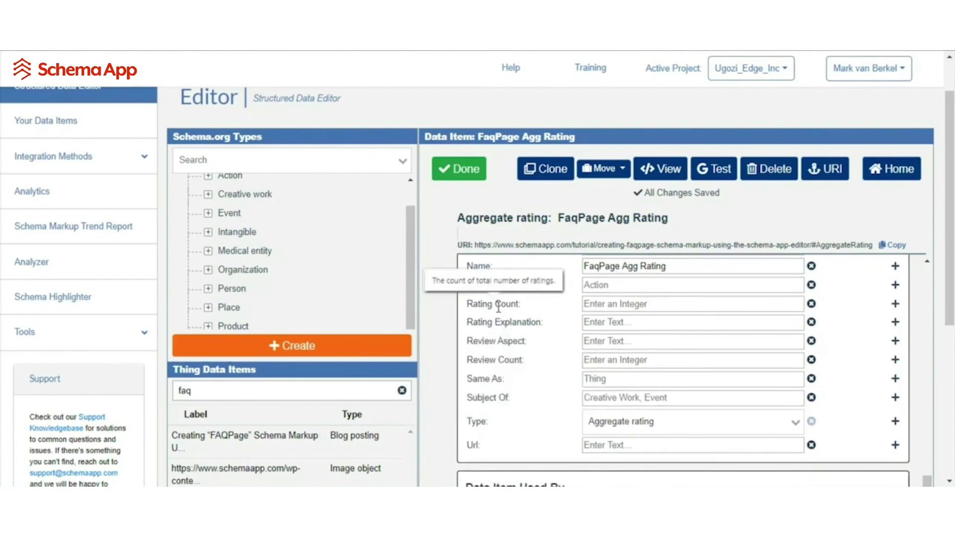
pyautogui.click(596, 301)
pyautogui.write('1')
pyautogui.click(556, 296)
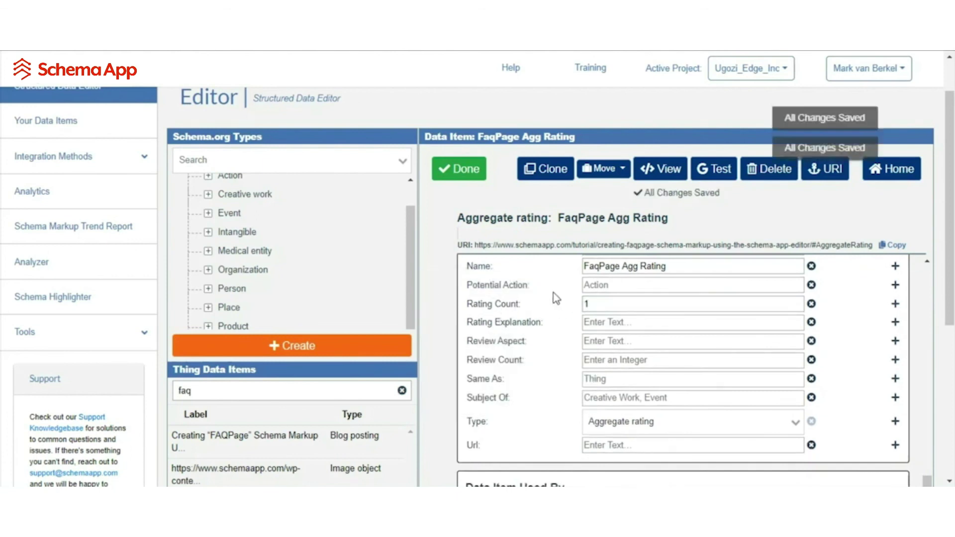
pyautogui.click(460, 171)
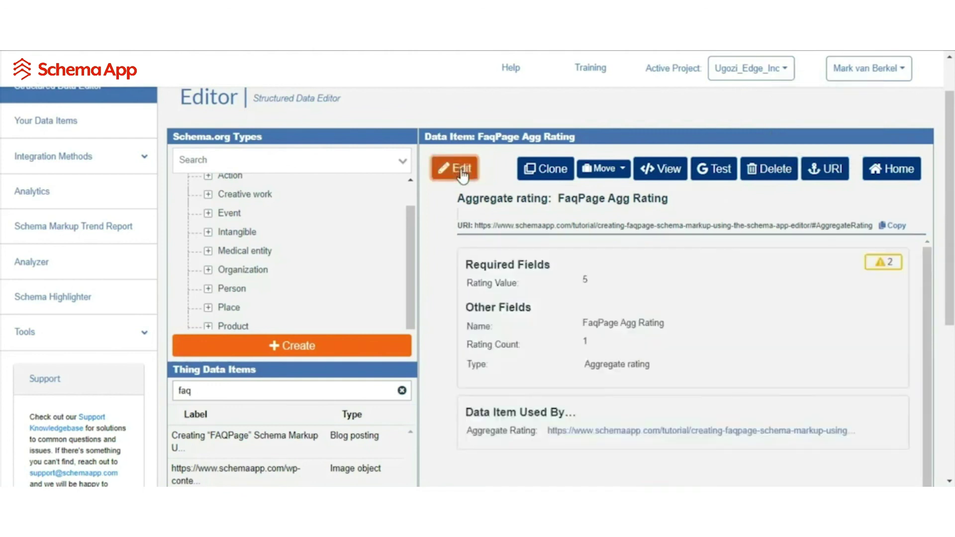
# Step: Open the blog posting that uses the rating, refresh its JSON-LD and examine the aggregateRating section of the code
pyautogui.click(586, 435)
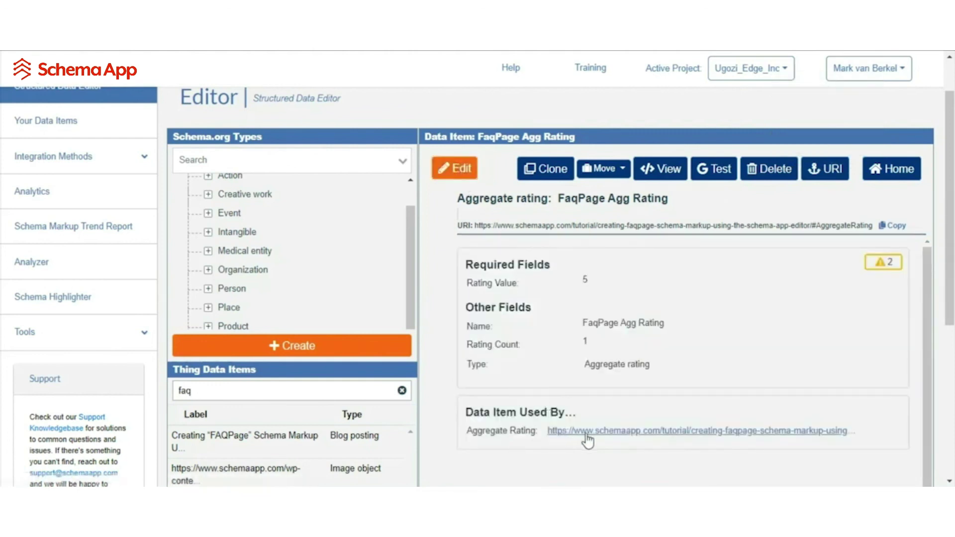
pyautogui.click(661, 176)
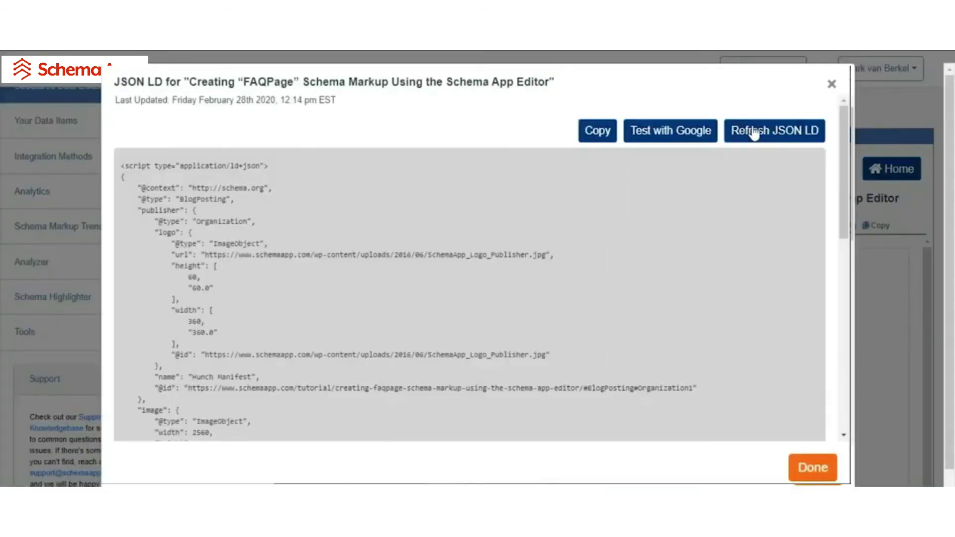
pyautogui.click(753, 131)
pyautogui.scroll(-2, 264, 319)
pyautogui.scroll(-3, 263, 315)
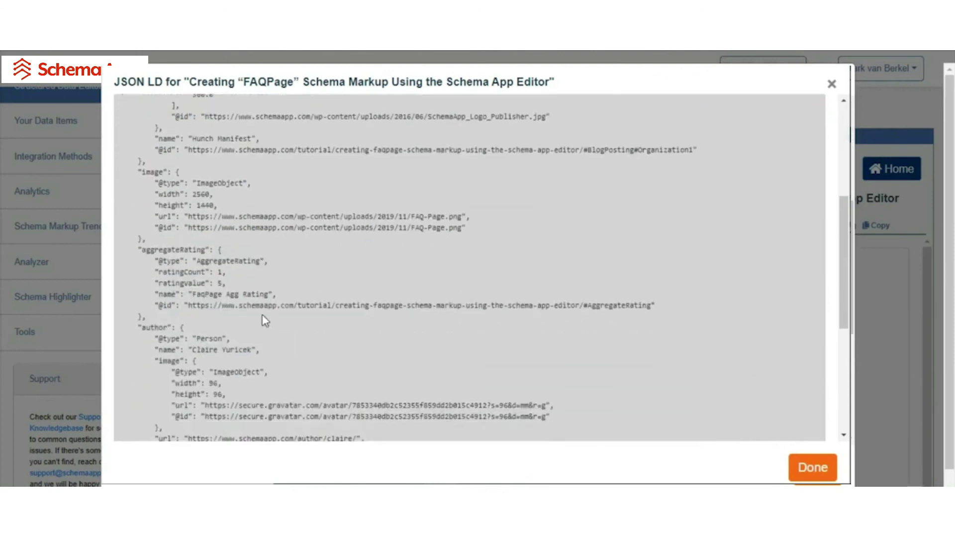